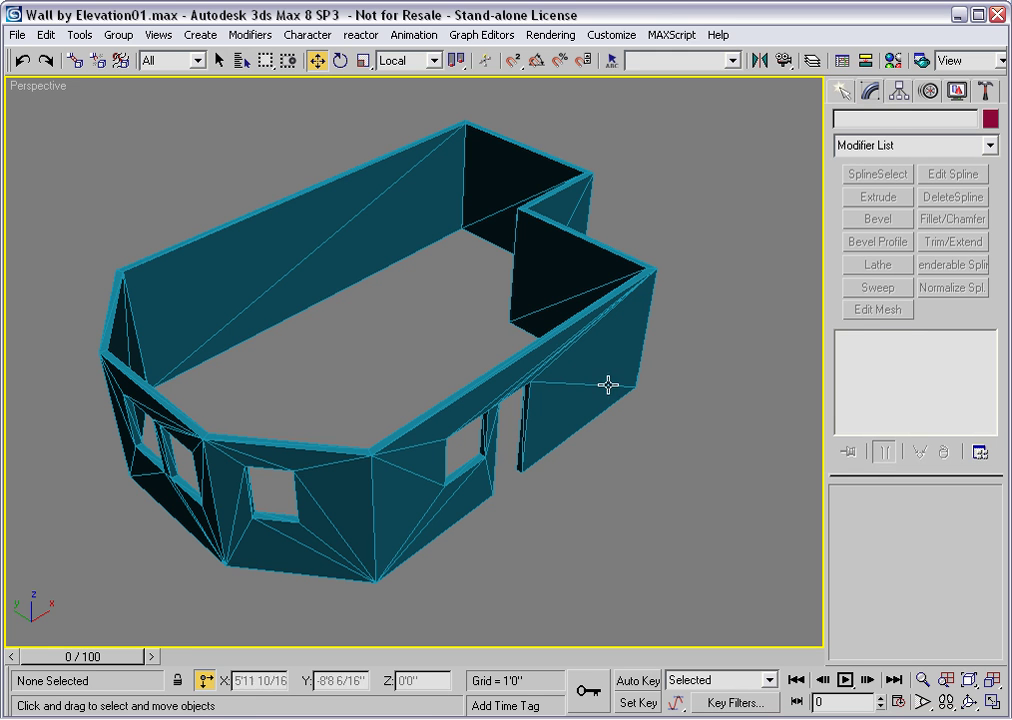
# Draw a window rectangle about 3'6" by 2'4" on the wall beside the doorway, then shift it slightly up and toward the doorway
pyautogui.click(846, 91)
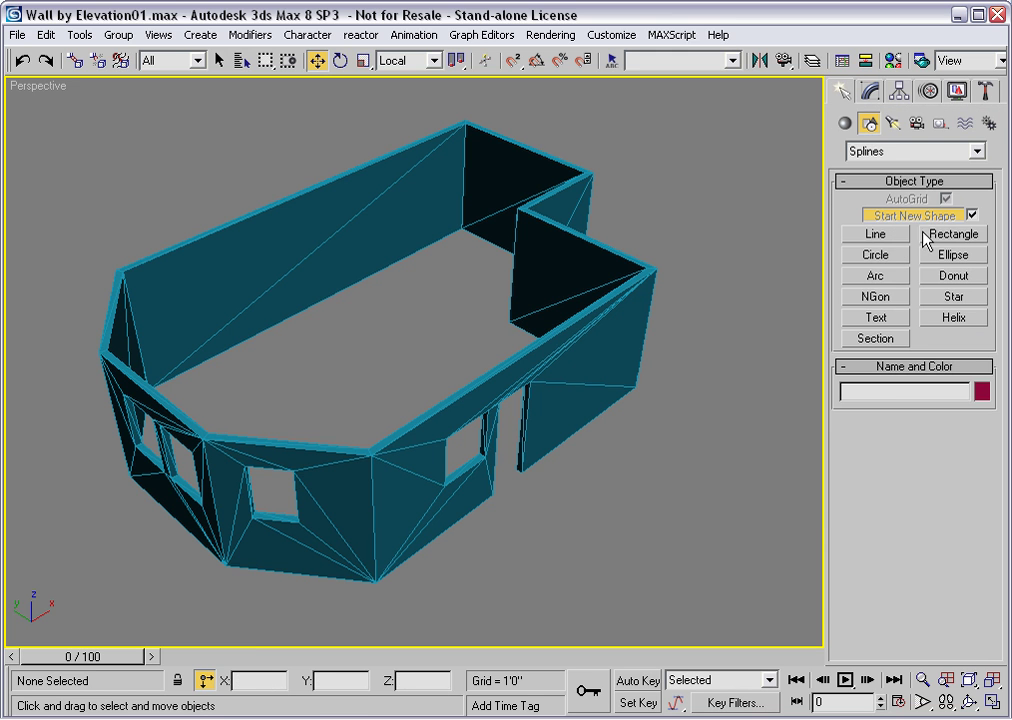
pyautogui.click(954, 234)
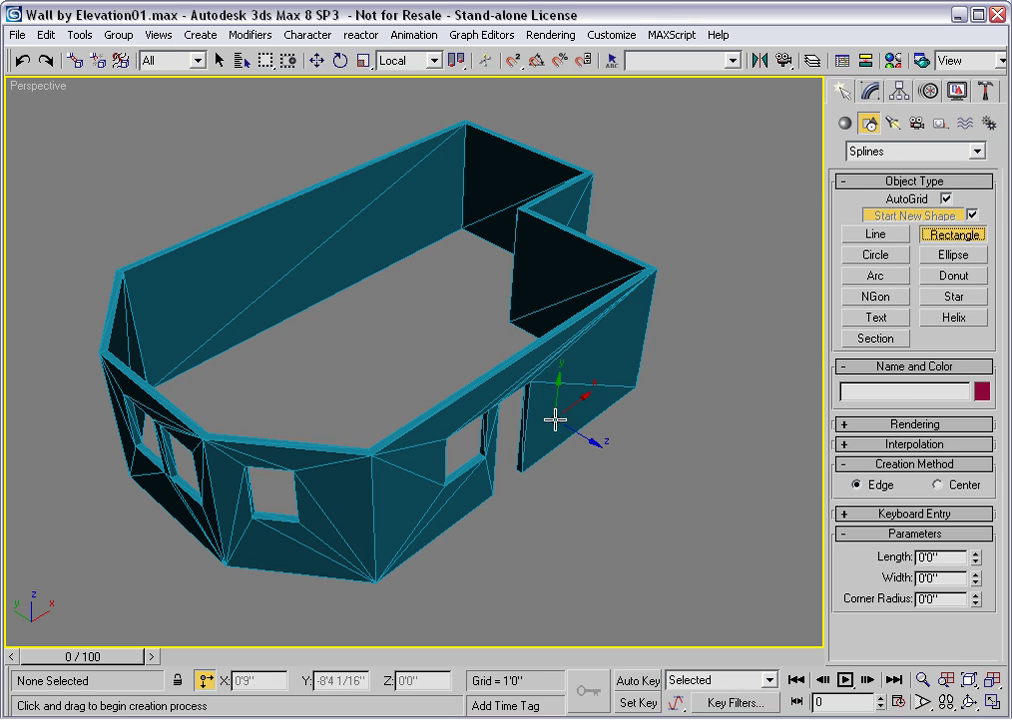
pyautogui.moveTo(549, 418); pyautogui.dragTo(583, 356)
pyautogui.keyDown('alt'); pyautogui.moveTo(600, 465); pyautogui.dragTo(587, 468, button='middle'); pyautogui.keyUp('alt')
pyautogui.scroll(5, 587, 463)
pyautogui.scroll(5, 540, 445)
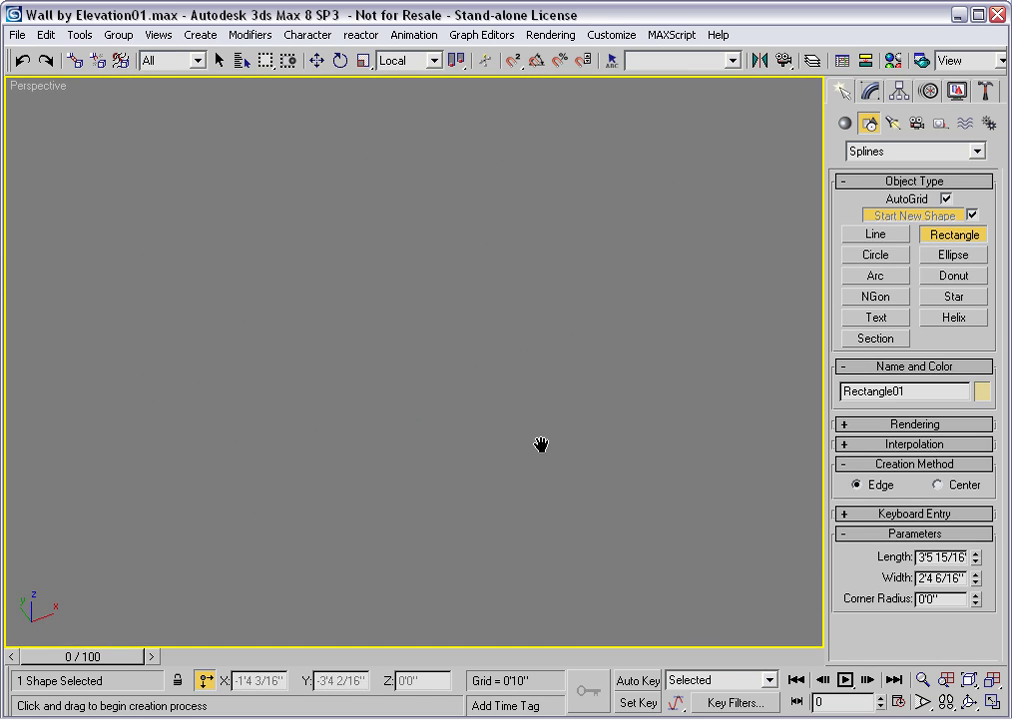
pyautogui.scroll(-5, 540, 445)
pyautogui.scroll(-5, 605, 515)
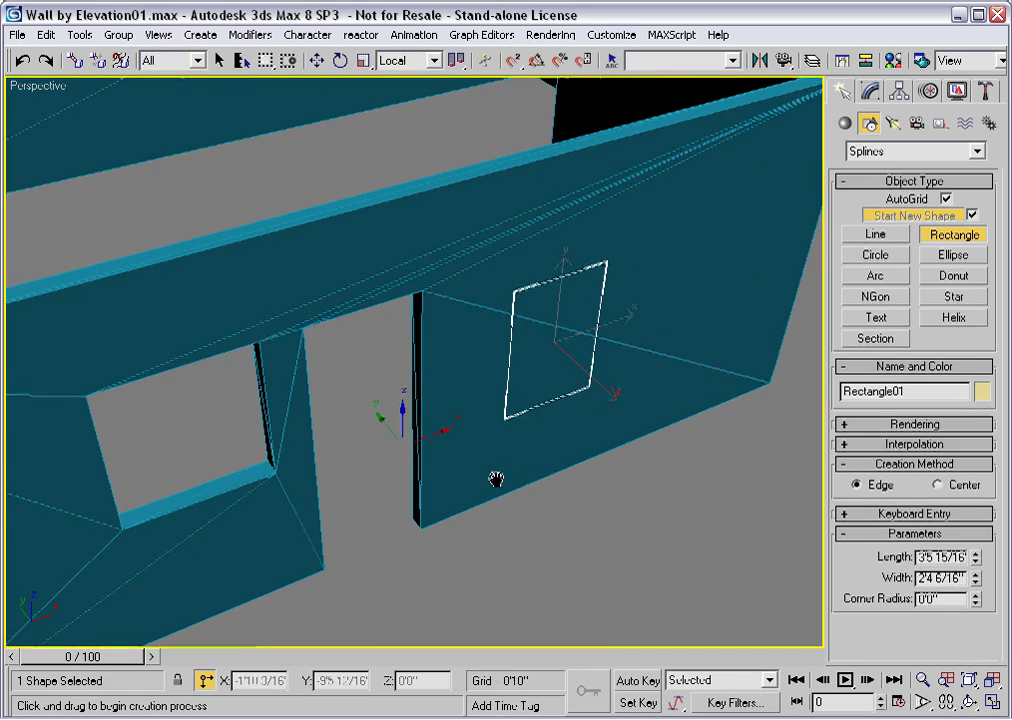
pyautogui.click(316, 60)
pyautogui.moveTo(580, 296)
pyautogui.mouseDown()
pyautogui.moveTo(571, 317)
pyautogui.moveTo(566, 288)
pyautogui.mouseUp()
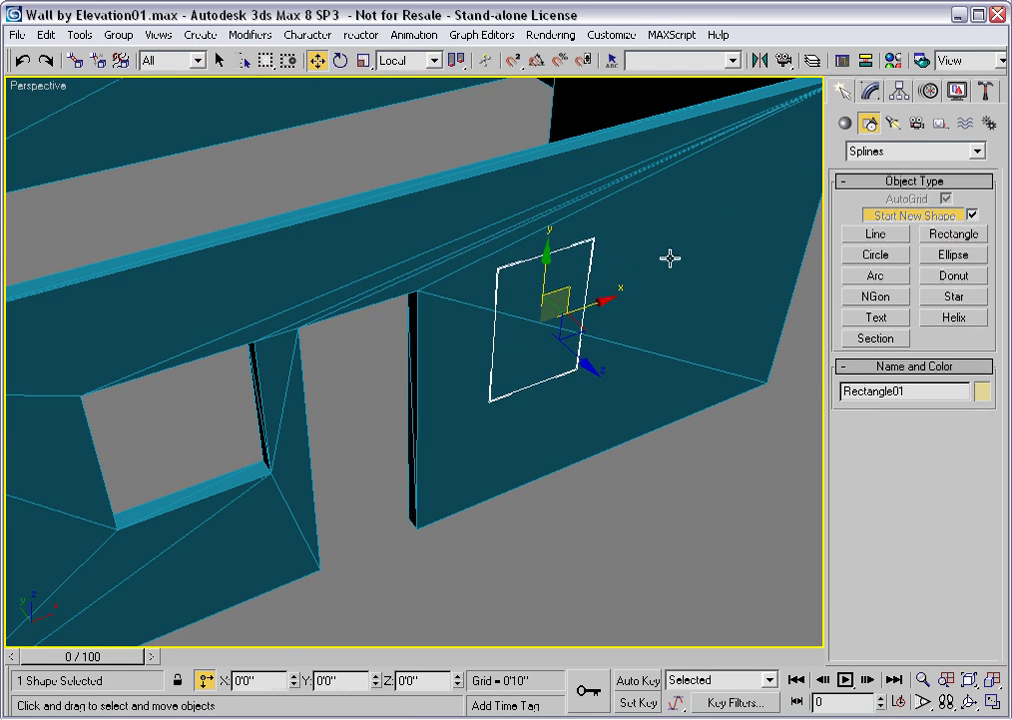
# Attach the window rectangle to the front wall's base Line so it cuts a window opening, and hide the modifier set buttons
pyautogui.click(669, 260)
pyautogui.click(870, 90)
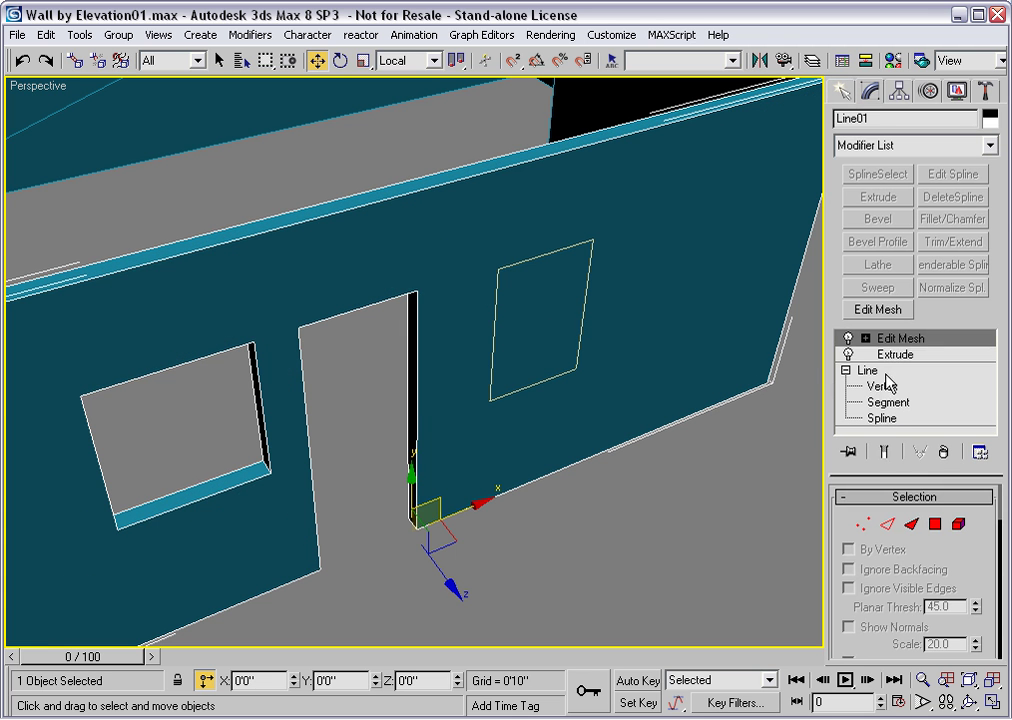
pyautogui.click(868, 370)
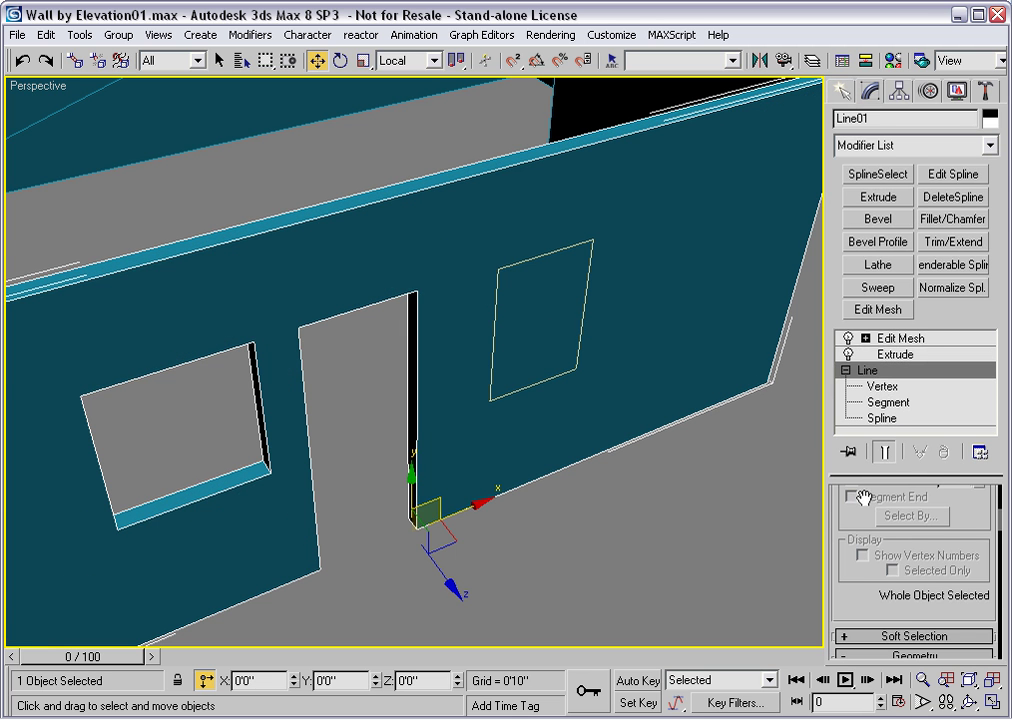
pyautogui.click(980, 451)
pyautogui.click(860, 205)
pyautogui.scroll(-3, 850, 430)
pyautogui.scroll(-1, 850, 430)
pyautogui.click(875, 531)
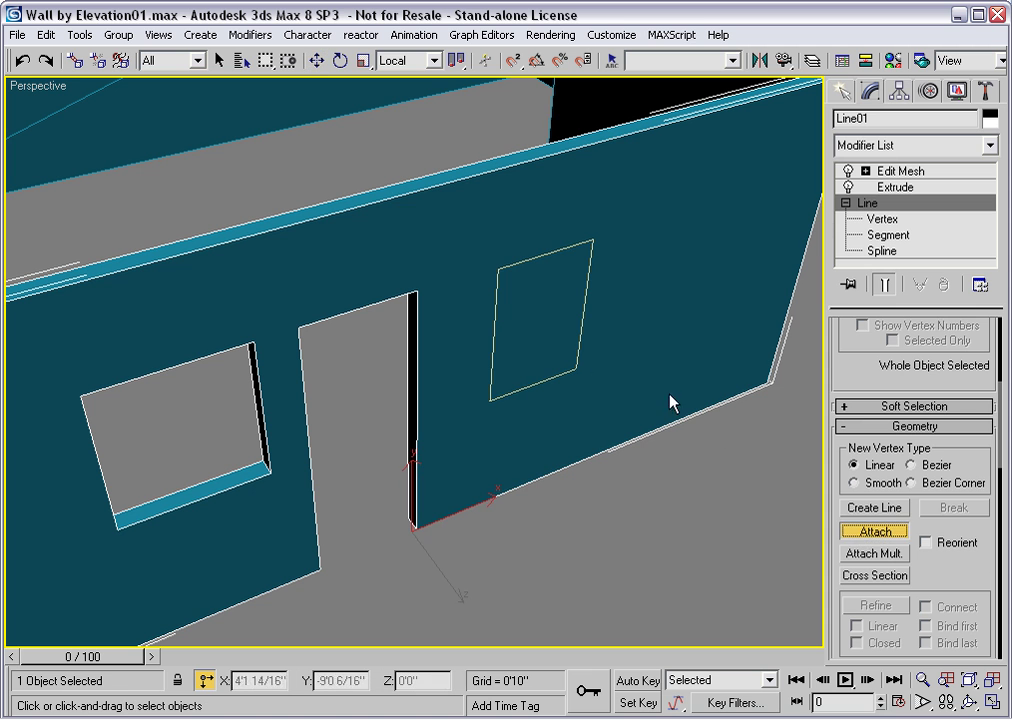
pyautogui.click(583, 334)
pyautogui.press('w')
pyautogui.keyDown('alt'); pyautogui.moveTo(543, 614); pyautogui.dragTo(527, 555, button='middle'); pyautogui.keyUp('alt')
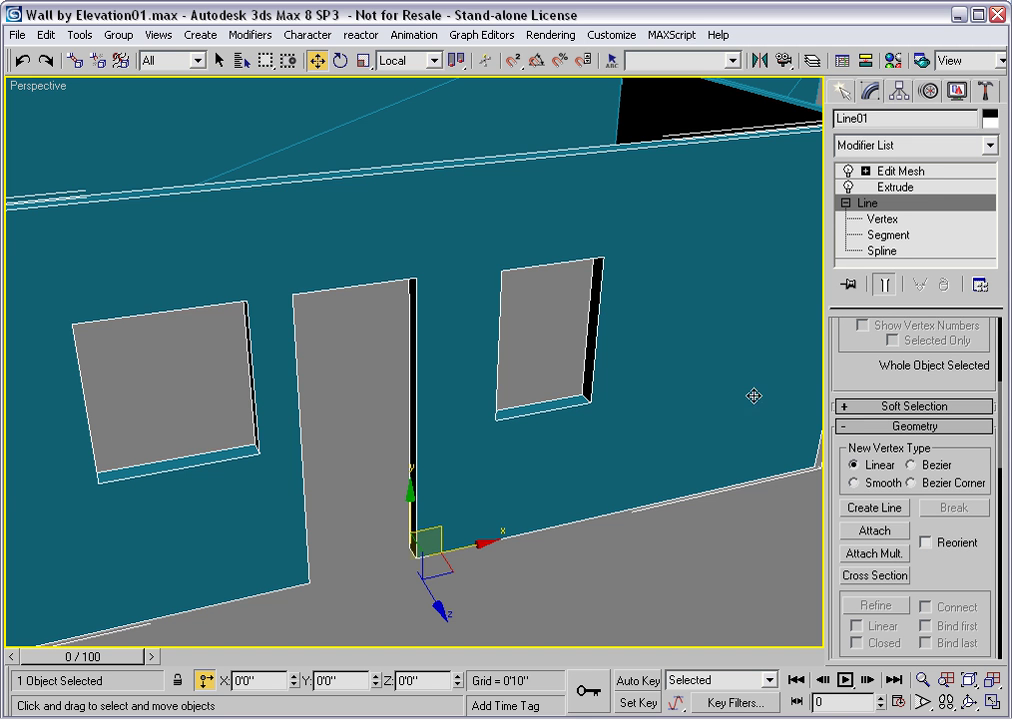
# Draw a door rectangle on the wall between the new window and the far corner, with length 6'10" and width 2'6"
pyautogui.moveTo(724, 527); pyautogui.dragTo(655, 538, button='middle')
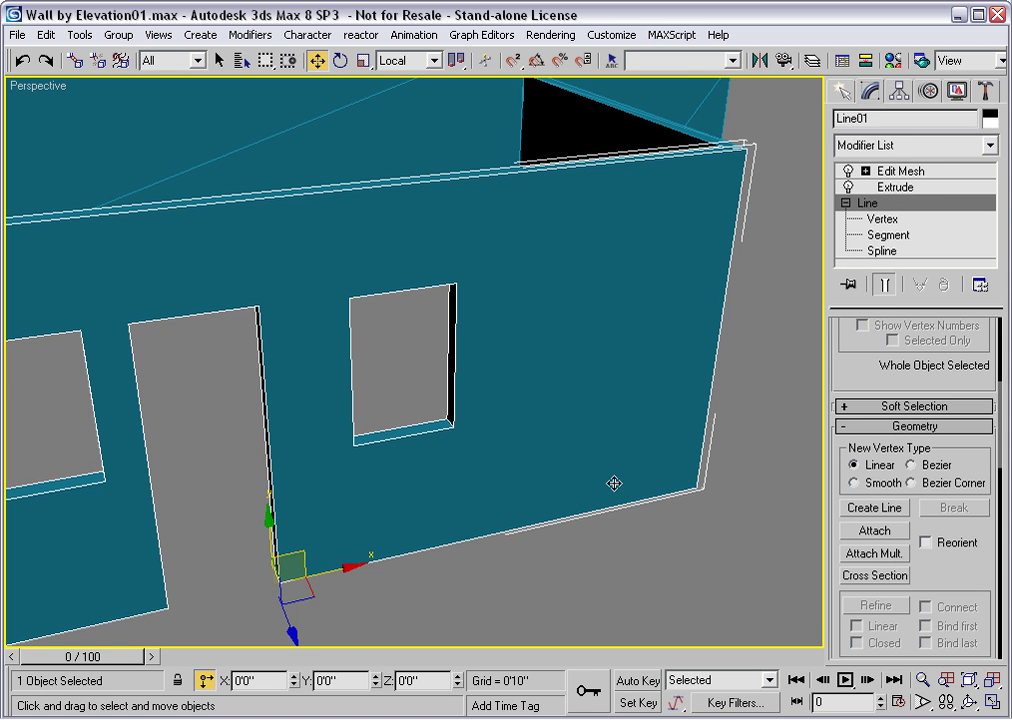
pyautogui.click(843, 92)
pyautogui.click(947, 237)
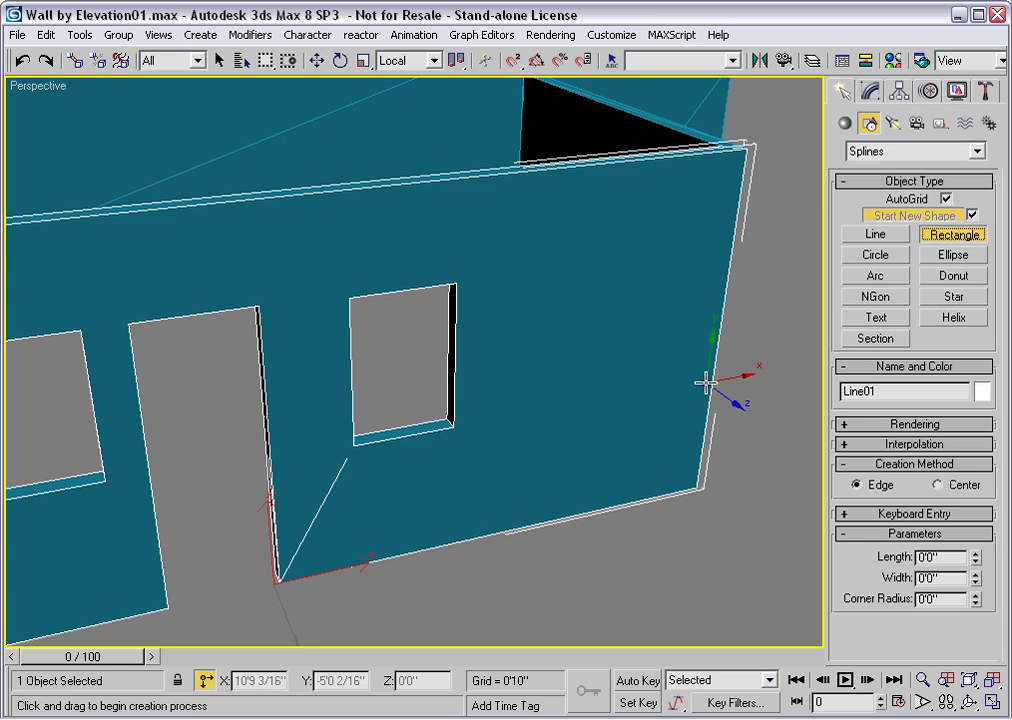
pyautogui.moveTo(519, 490); pyautogui.dragTo(628, 234)
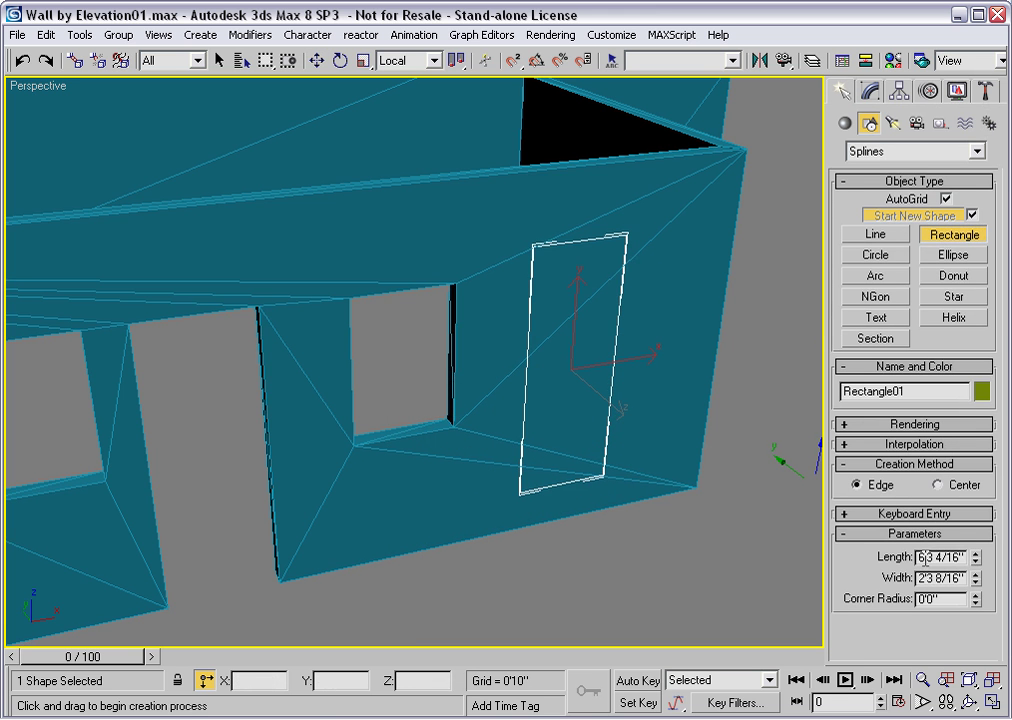
pyautogui.moveTo(926, 557); pyautogui.dragTo(991, 556)
pyautogui.write('6\'10"')
pyautogui.press('Tab')
pyautogui.write('2\'6"')
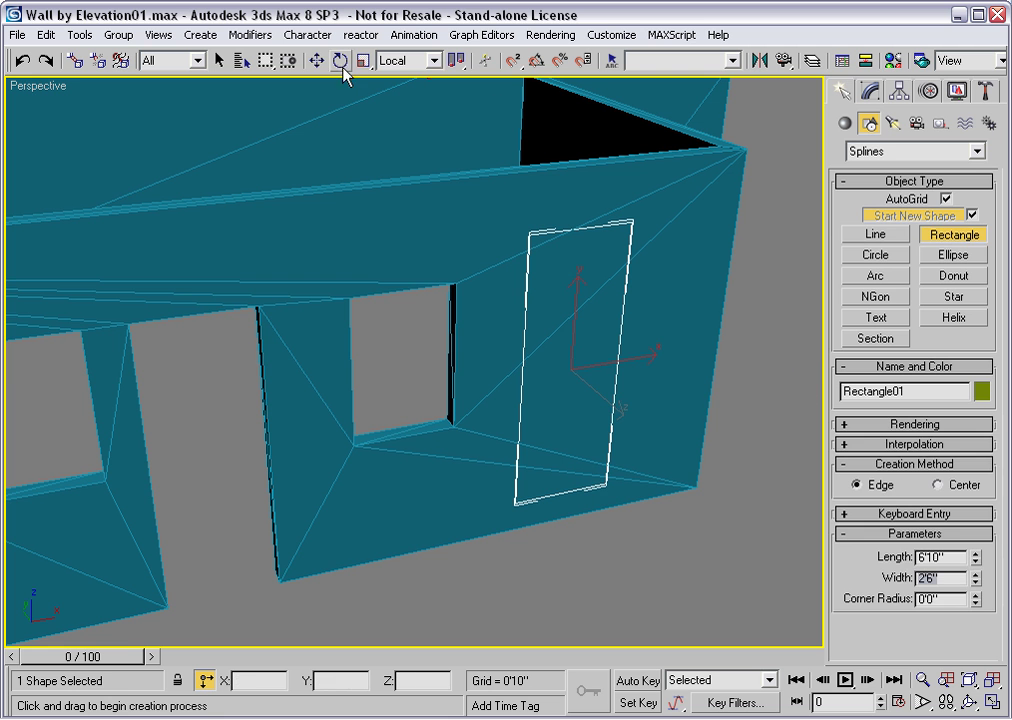
# Snap the door rectangle's lower corner to the wall's bottom corner vertex, then slide it along local X back toward the window
pyautogui.click(317, 60)
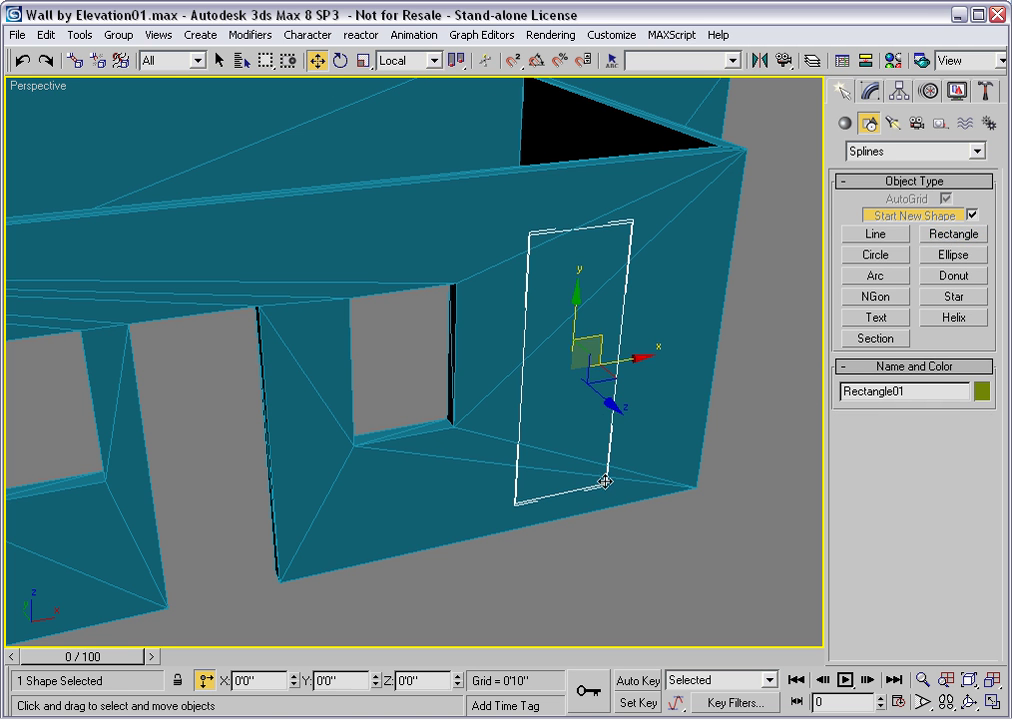
pyautogui.moveTo(513, 60); pyautogui.dragTo(518, 123)
pyautogui.moveTo(605, 482); pyautogui.dragTo(686, 483)
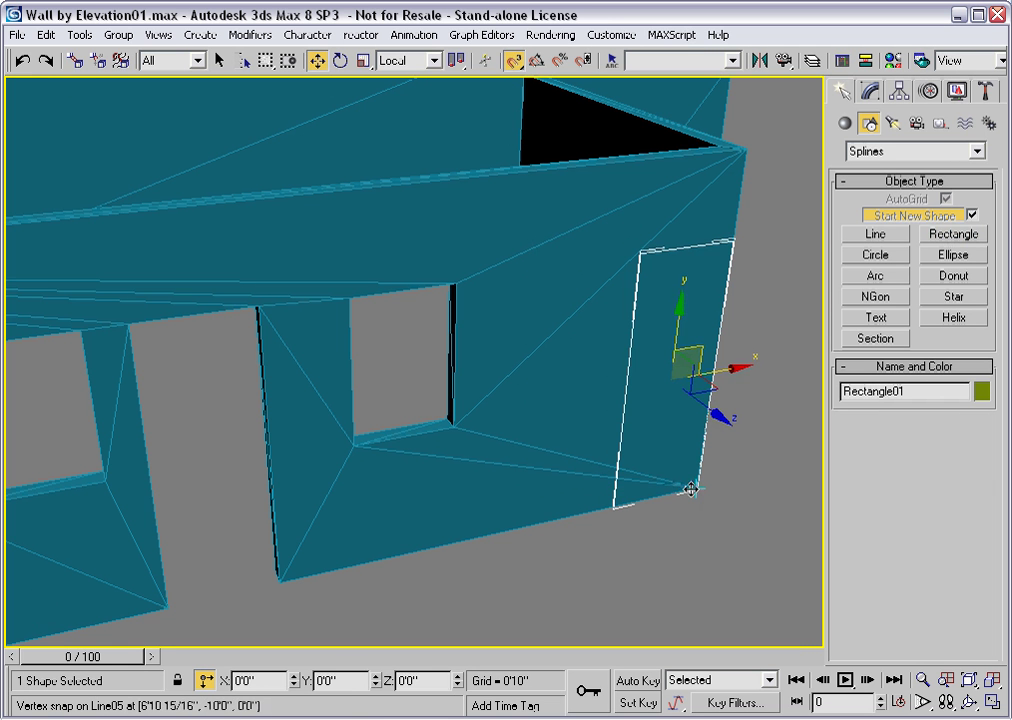
pyautogui.click(514, 61)
pyautogui.moveTo(690, 368); pyautogui.dragTo(610, 389)
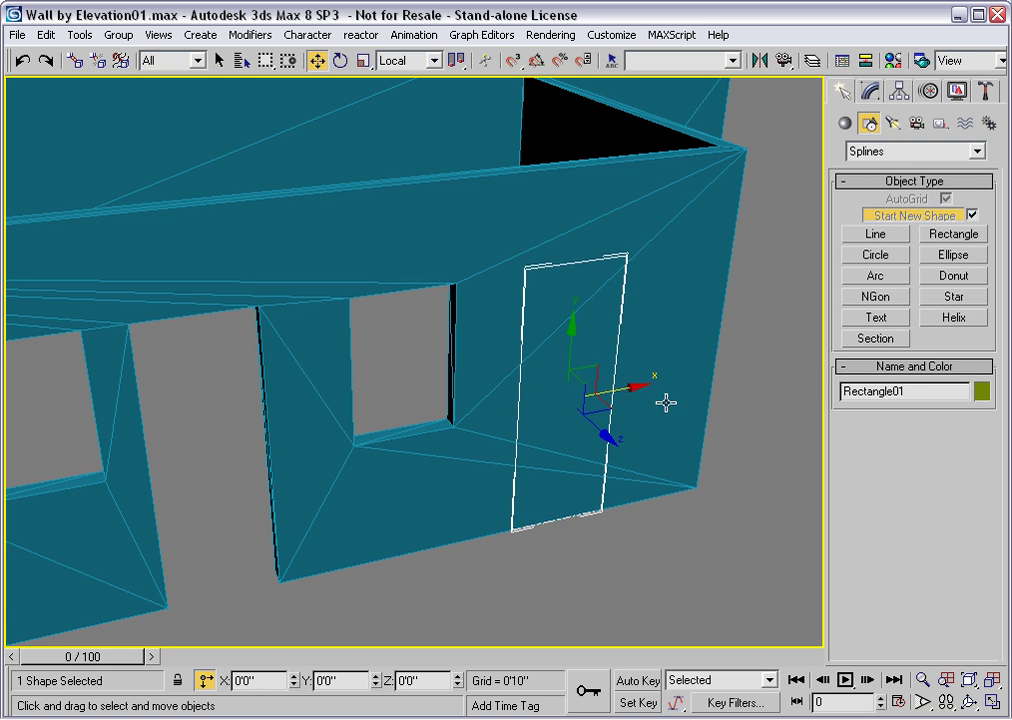
# Attach the door rectangle to the front wall's base Line
pyautogui.click(540, 190)
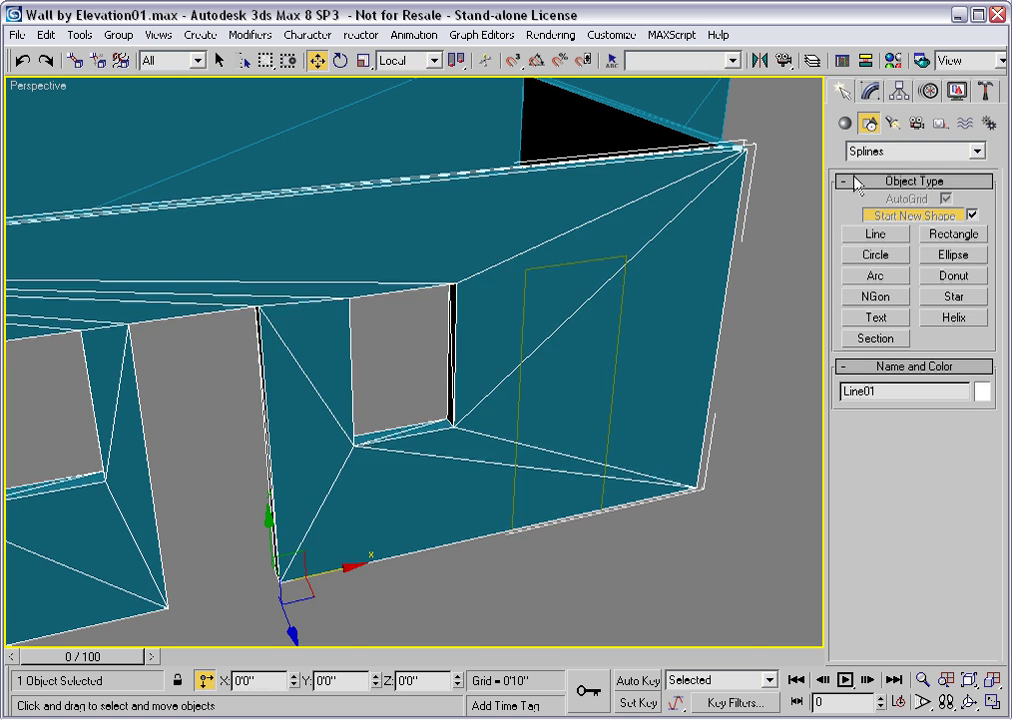
pyautogui.click(872, 93)
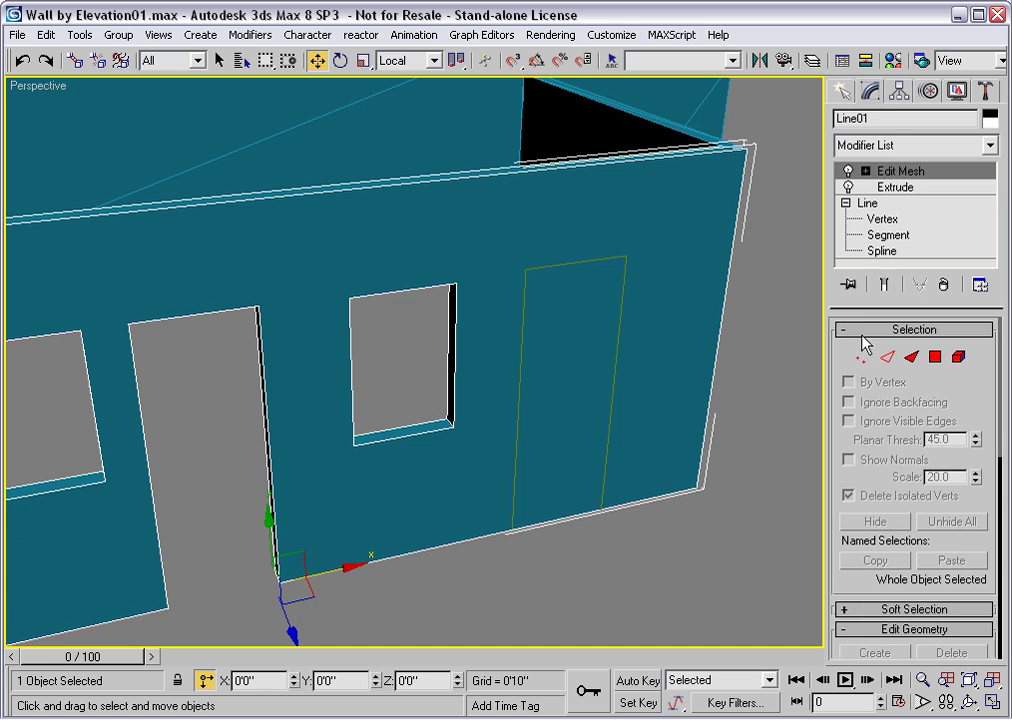
pyautogui.click(864, 203)
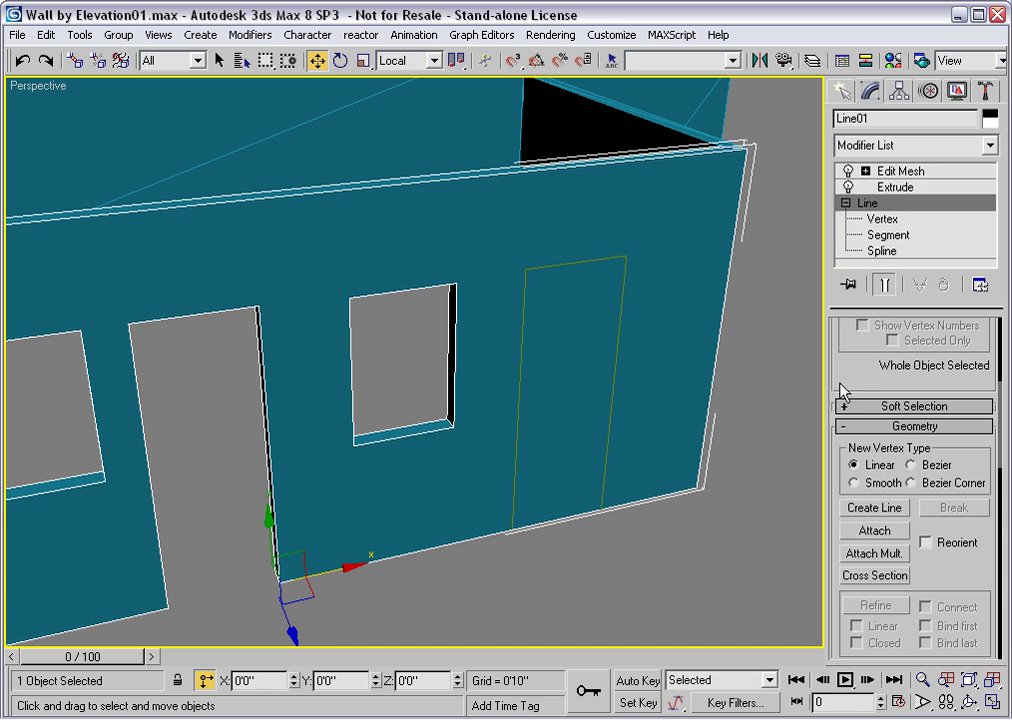
pyautogui.click(866, 531)
pyautogui.click(622, 377)
pyautogui.click(870, 533)
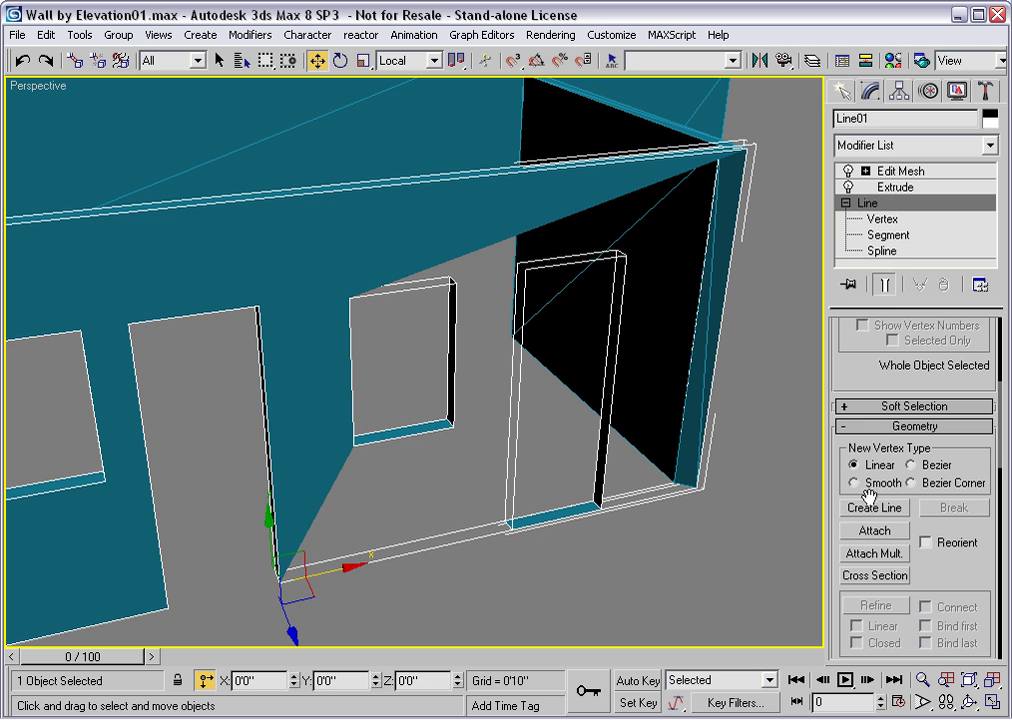
# Turn off the end result display and delete the door rectangle's bottom segment using window selection
pyautogui.click(886, 286)
pyautogui.click(890, 237)
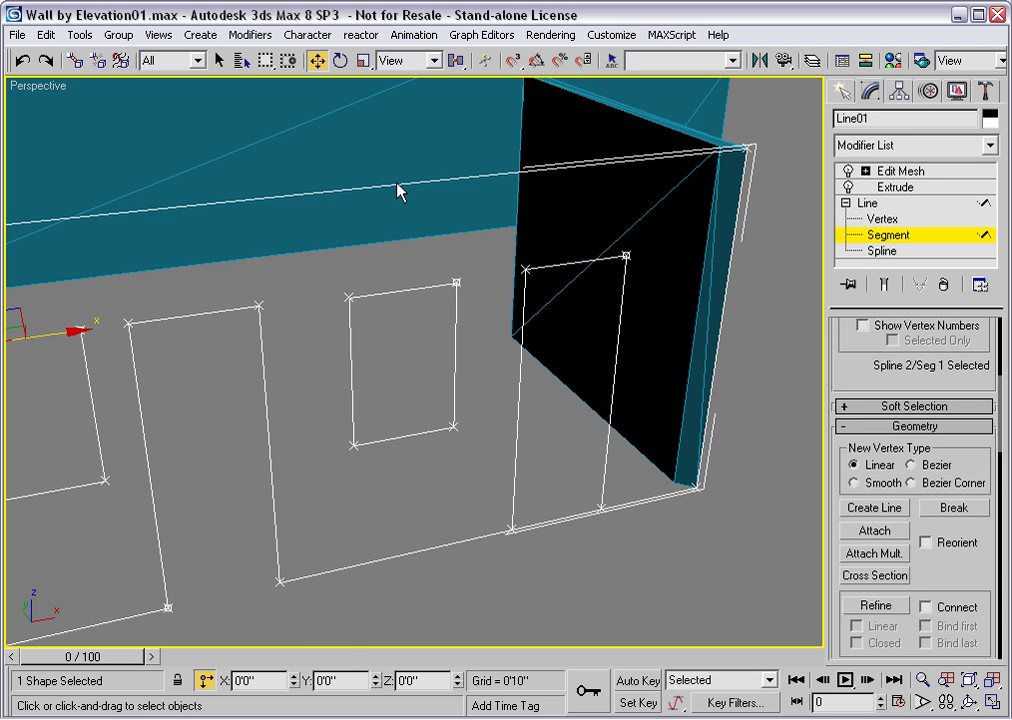
pyautogui.click(288, 61)
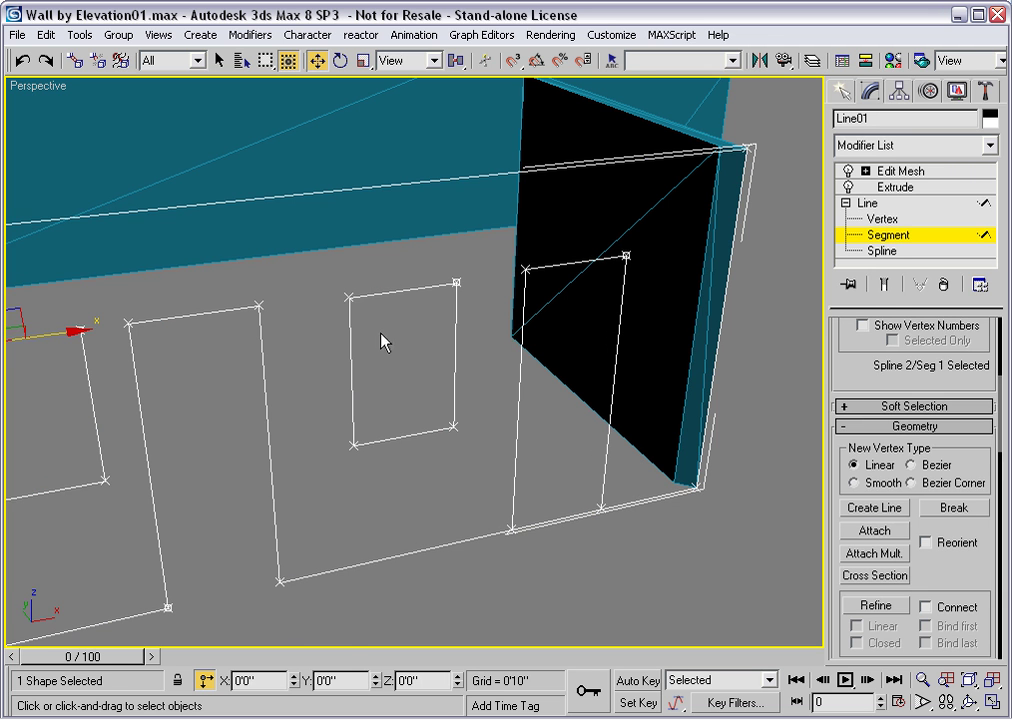
pyautogui.moveTo(615, 550); pyautogui.dragTo(622, 556)
pyautogui.click(625, 566)
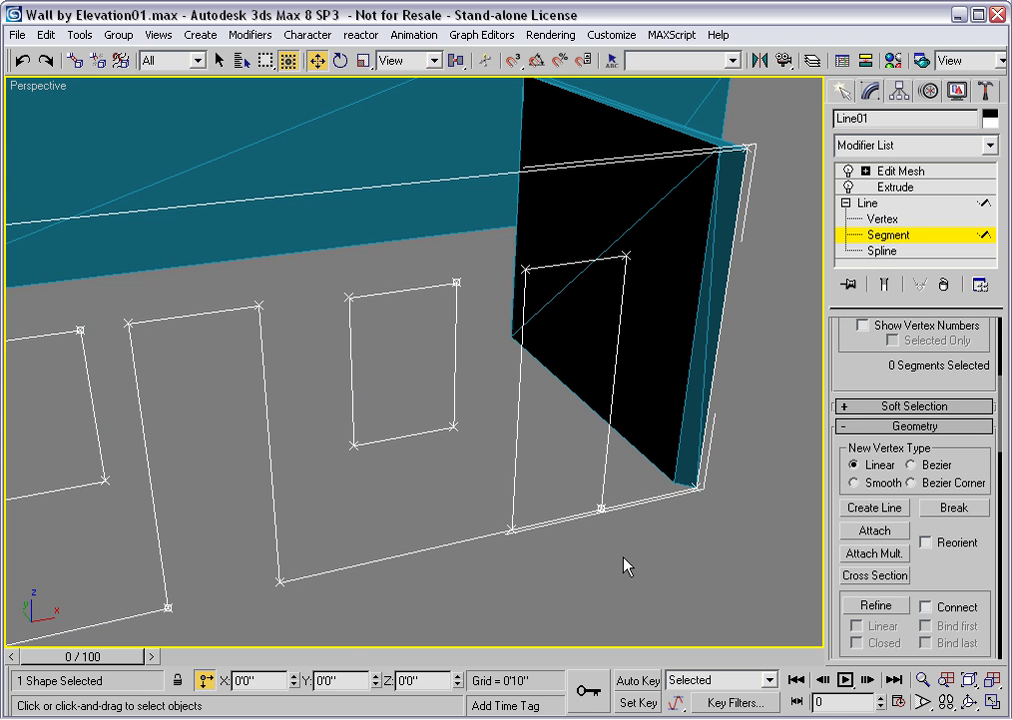
# Trim the wall outline's bottom line between the two sides of the new door
pyautogui.click(882, 251)
pyautogui.scroll(-3, 931, 497)
pyautogui.moveTo(931, 497); pyautogui.dragTo(870, 245)
pyautogui.click(871, 649)
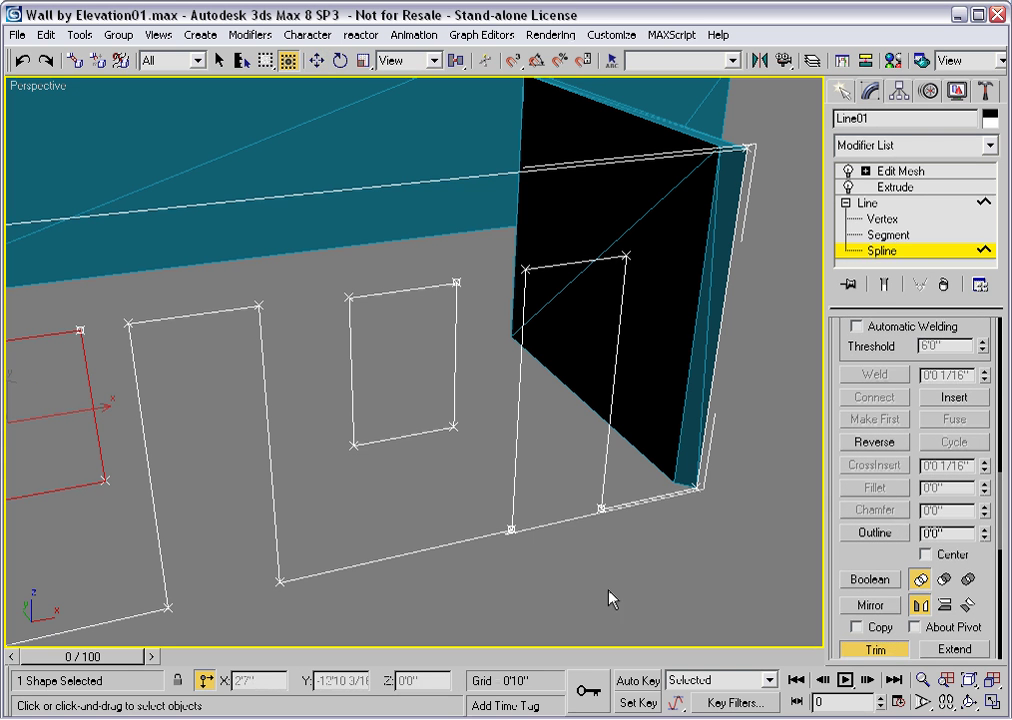
pyautogui.click(872, 649)
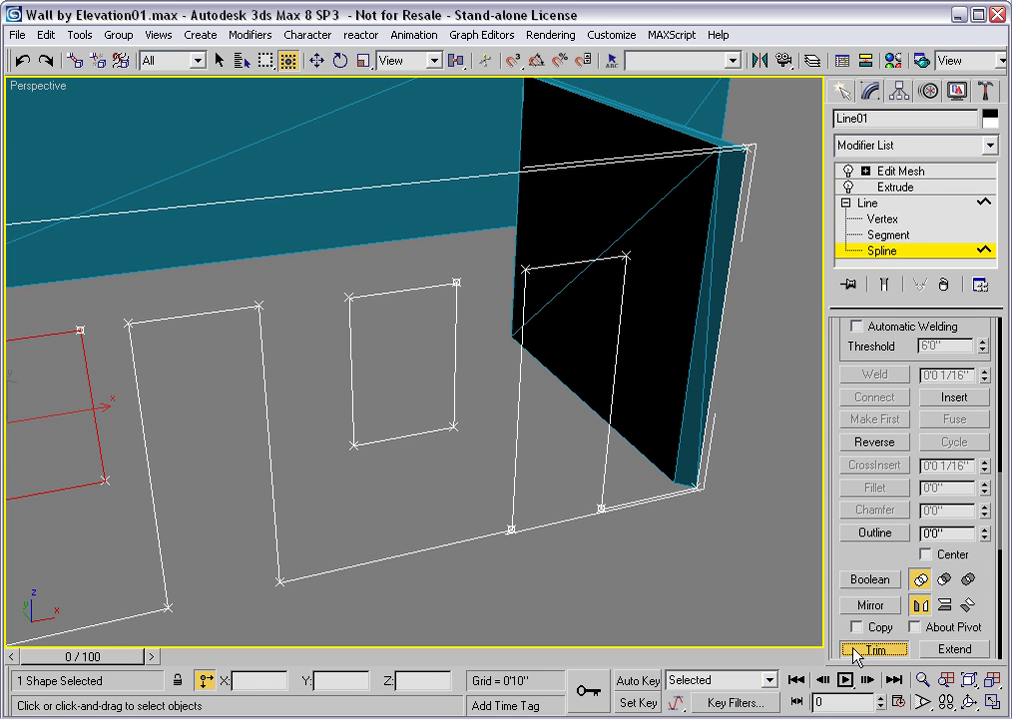
# Weld the overlapping vertices at the new door's bottom corners and return to the Edit Mesh level of the stack
pyautogui.click(880, 221)
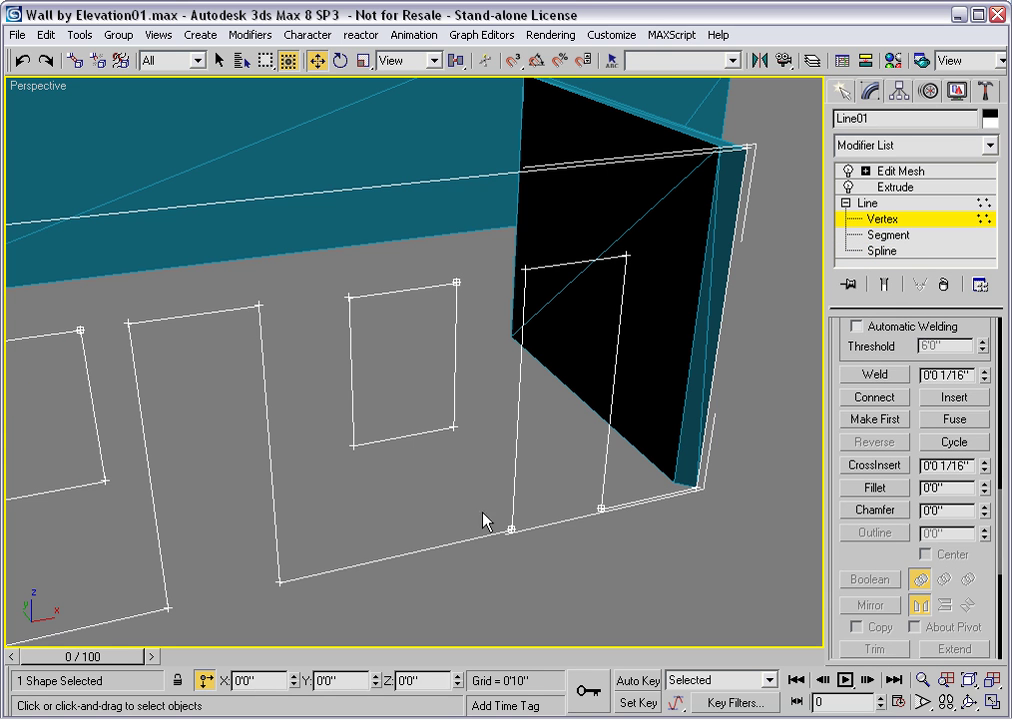
pyautogui.moveTo(616, 556); pyautogui.dragTo(630, 551)
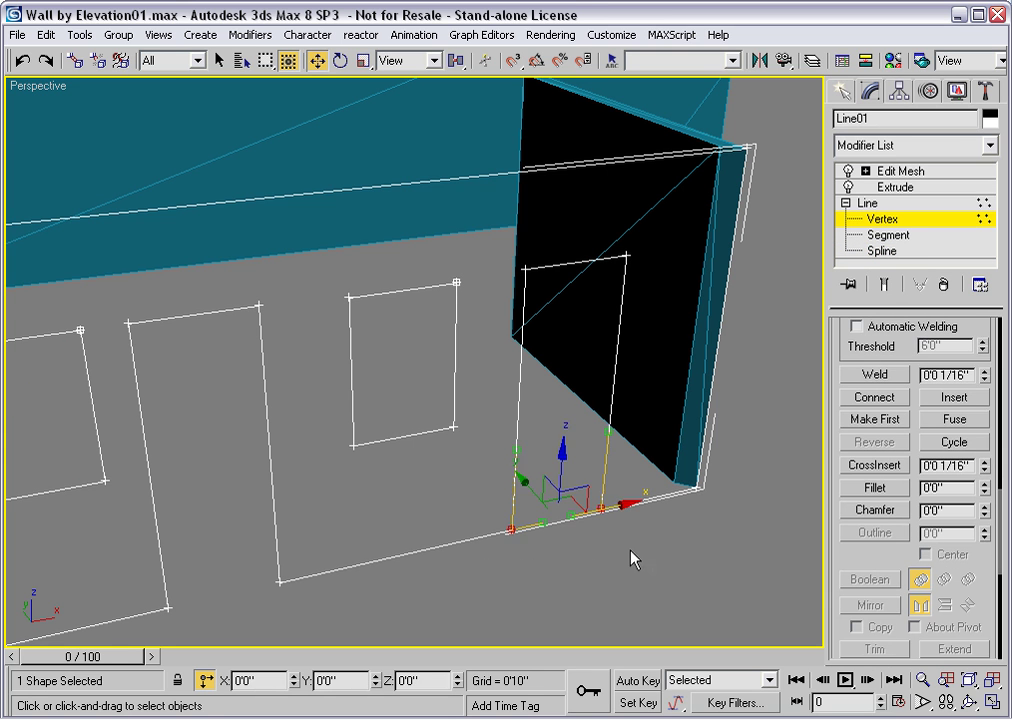
pyautogui.click(866, 376)
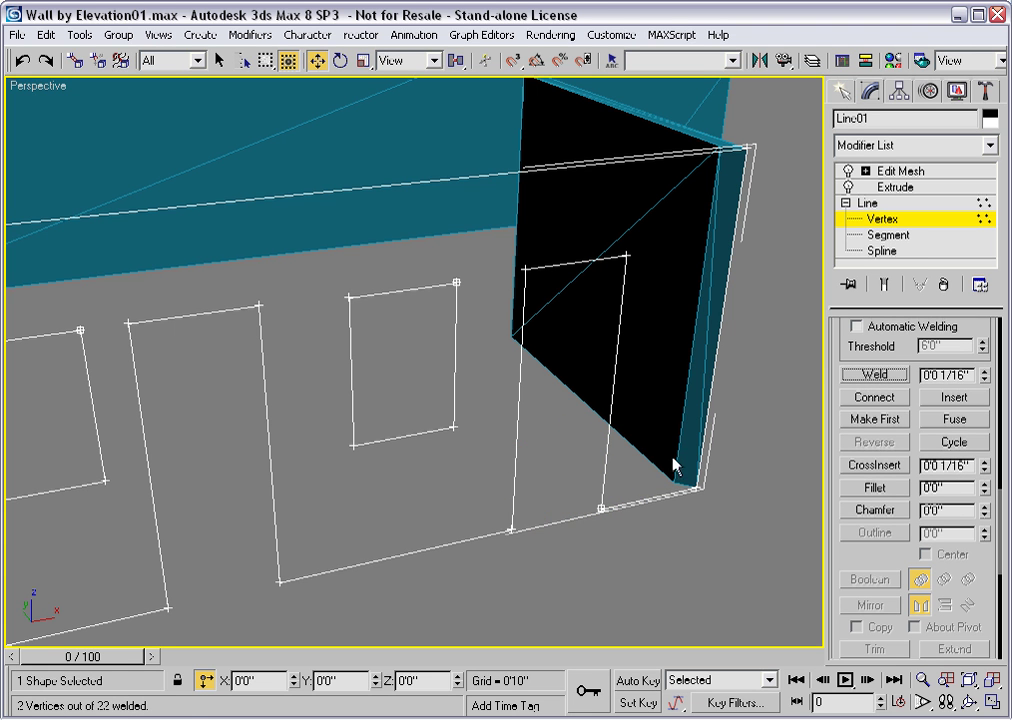
pyautogui.click(868, 203)
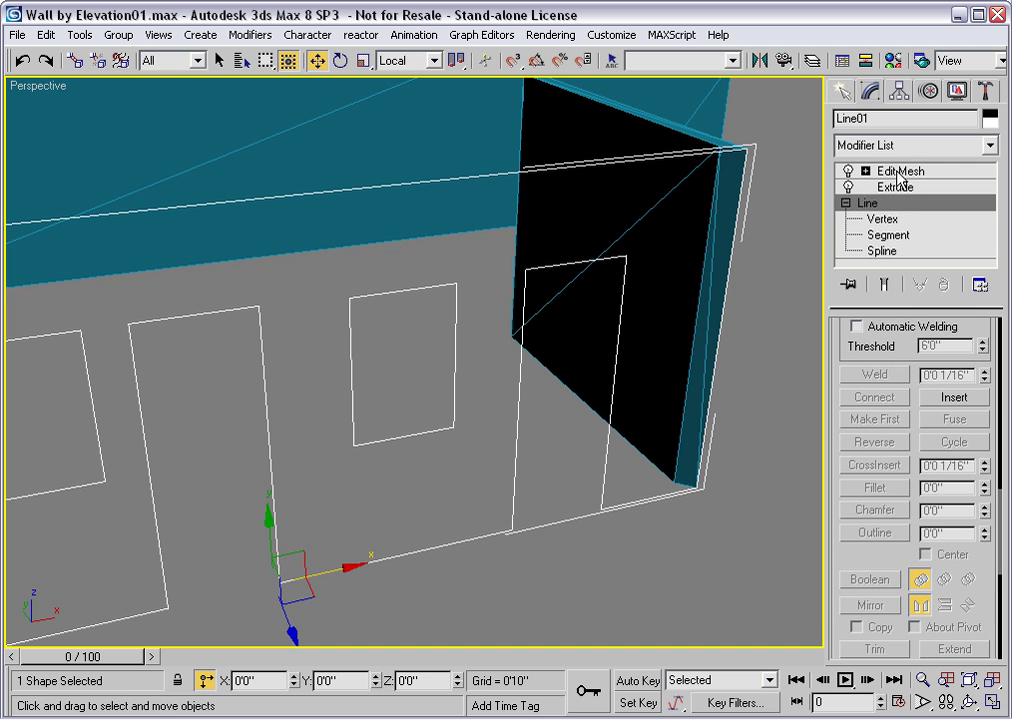
pyautogui.click(899, 173)
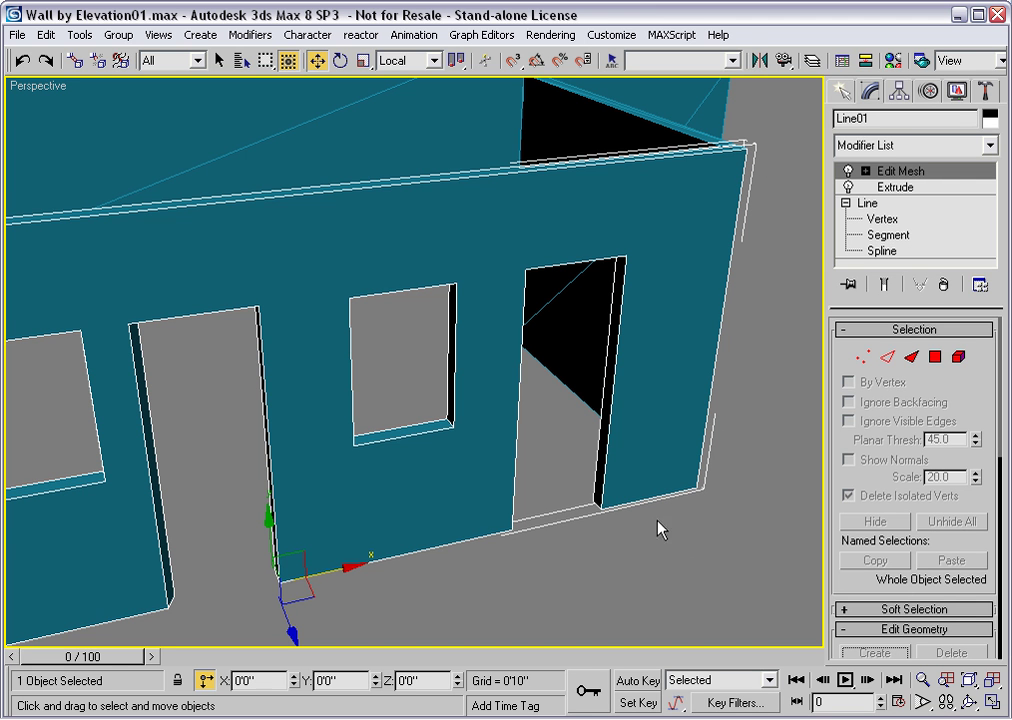
# Inspect the wall's openings from several angles and remove the Edit Mesh modifier from the wall
pyautogui.keyDown('alt'); pyautogui.moveTo(595, 553); pyautogui.dragTo(460, 530, button='middle'); pyautogui.keyUp('alt')
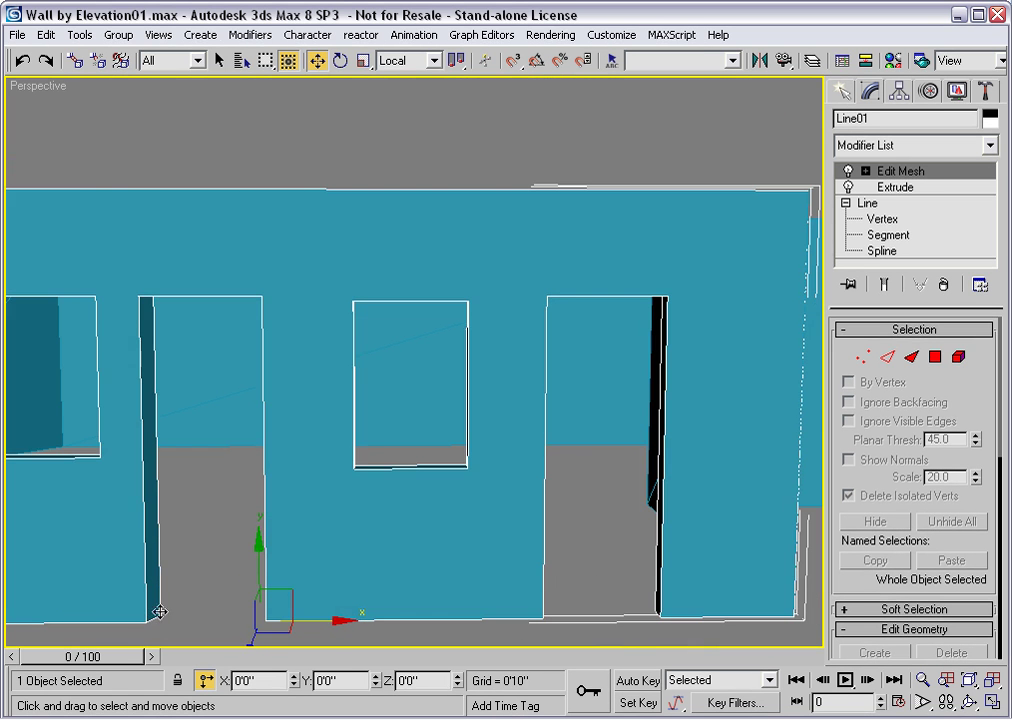
pyautogui.keyDown('alt'); pyautogui.moveTo(212, 546); pyautogui.dragTo(326, 549, button='middle'); pyautogui.keyUp('alt')
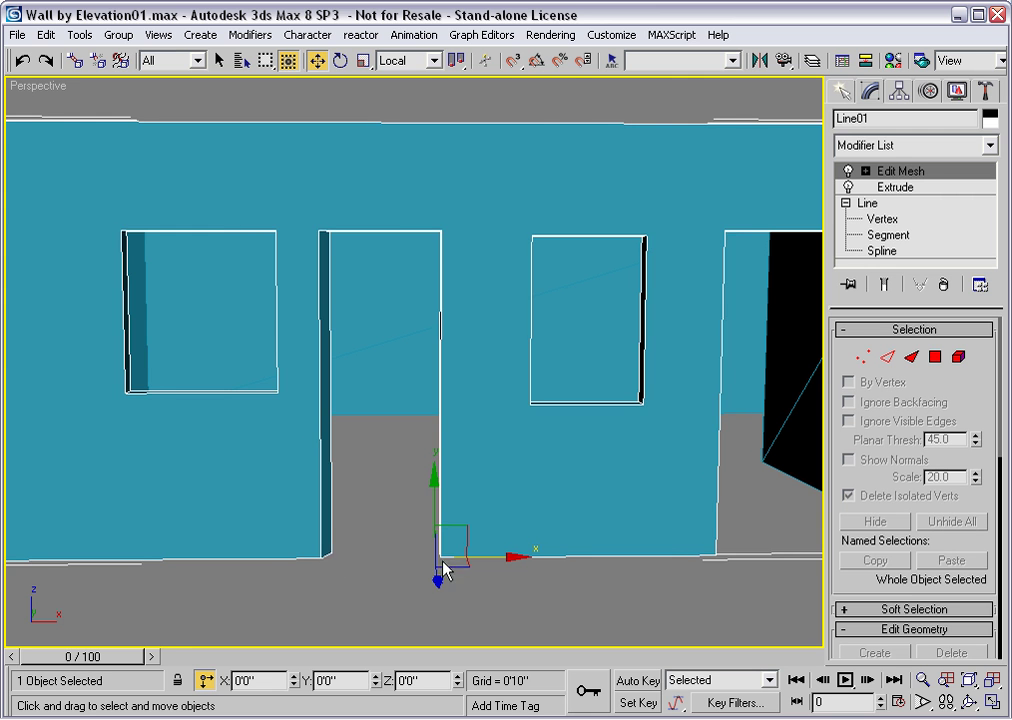
pyautogui.keyDown('alt'); pyautogui.moveTo(443, 569); pyautogui.dragTo(655, 547, button='middle'); pyautogui.keyUp('alt')
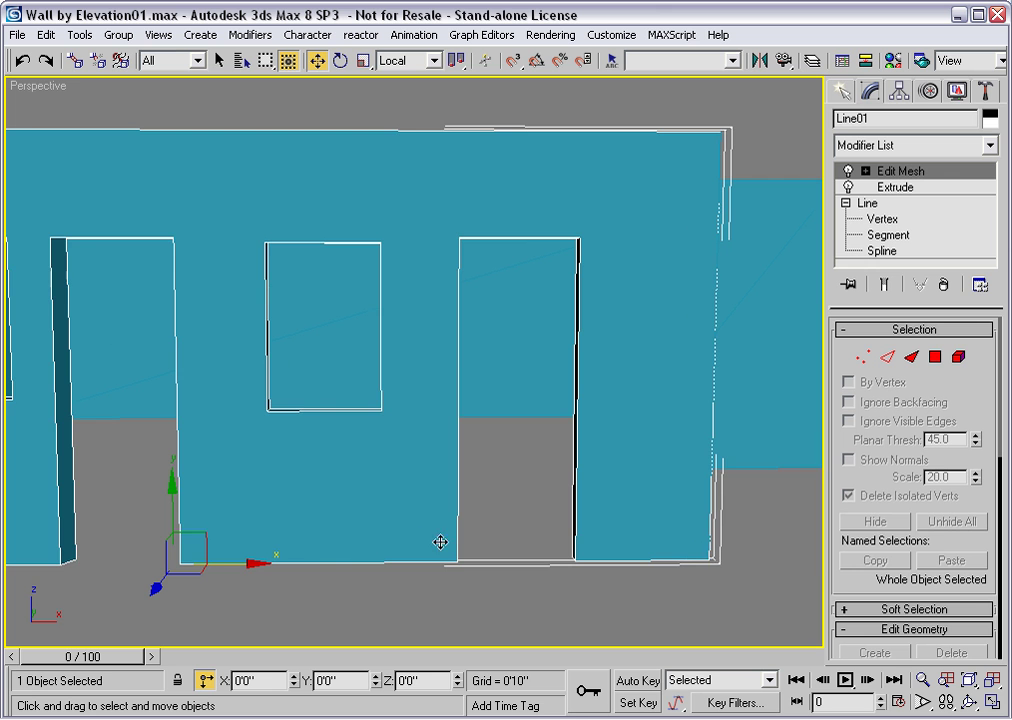
pyautogui.keyDown('alt'); pyautogui.moveTo(321, 481); pyautogui.dragTo(343, 533, button='middle'); pyautogui.keyUp('alt')
pyautogui.moveTo(351, 449); pyautogui.dragTo(425, 470, button='middle')
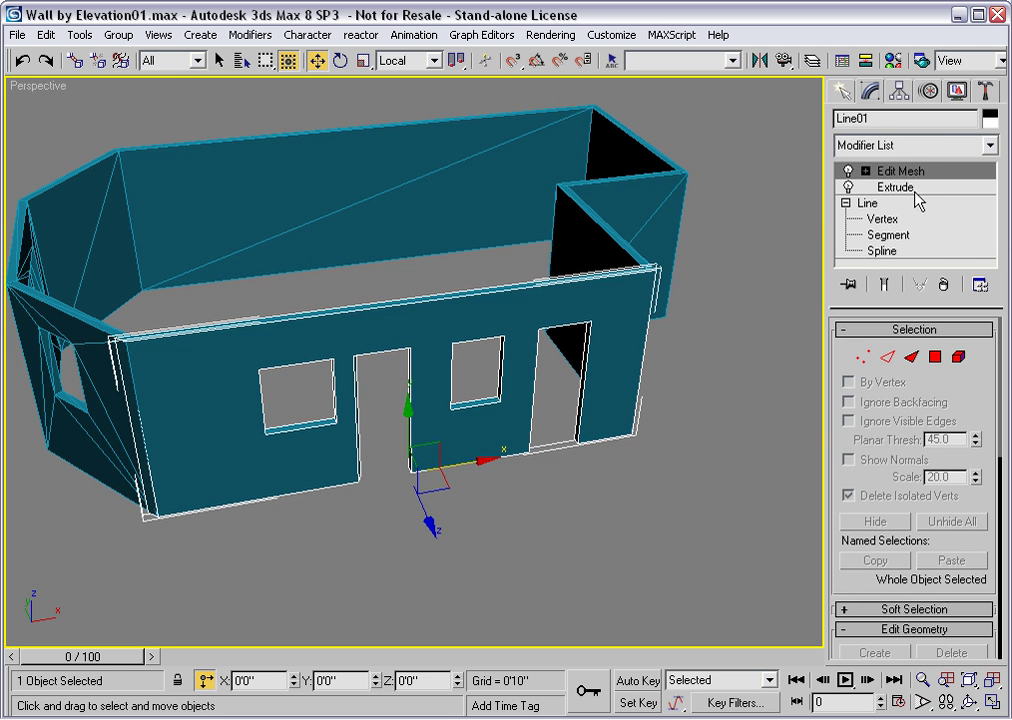
pyautogui.click(943, 284)
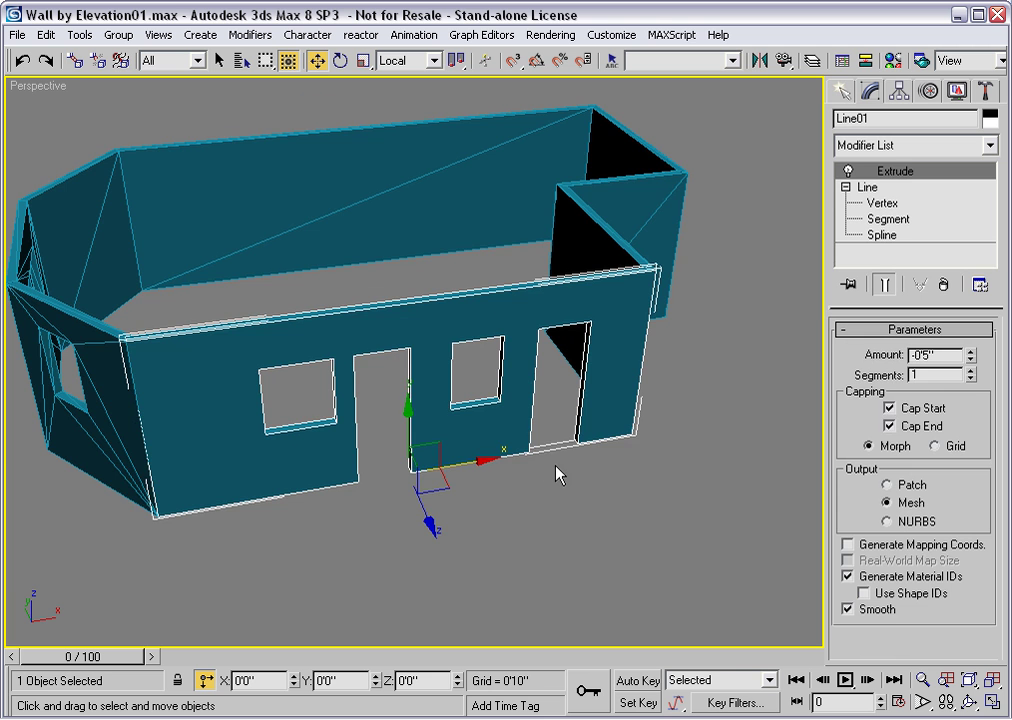
# Show the top view, add an Edit Mesh modifier to the front wall, and enter its vertex level
pyautogui.press('t')
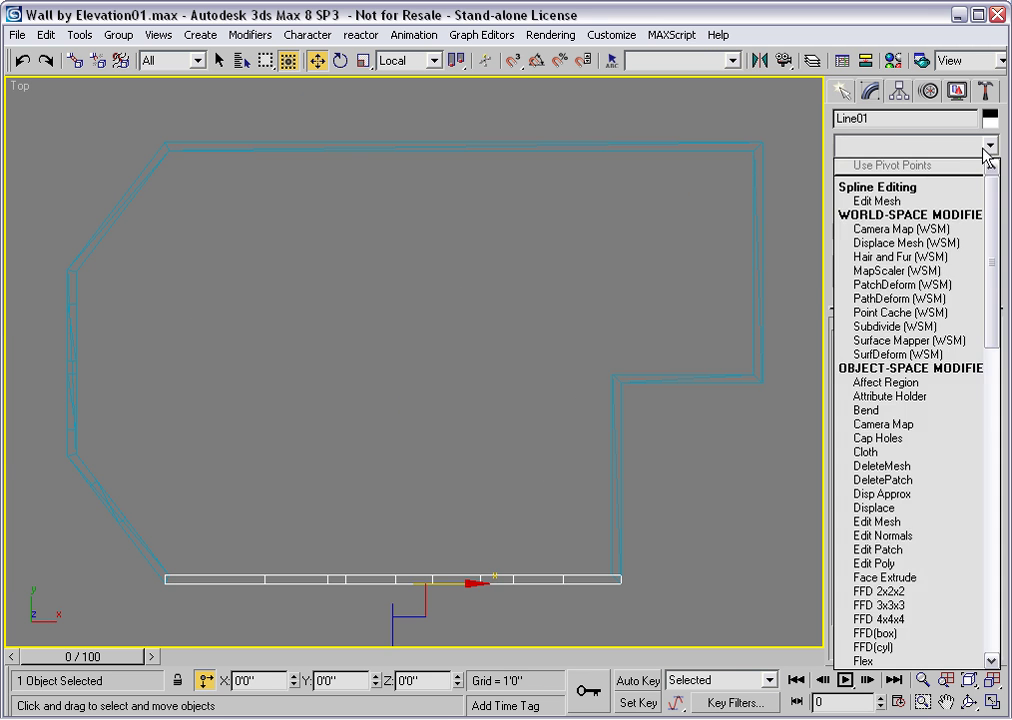
pyautogui.click(865, 200)
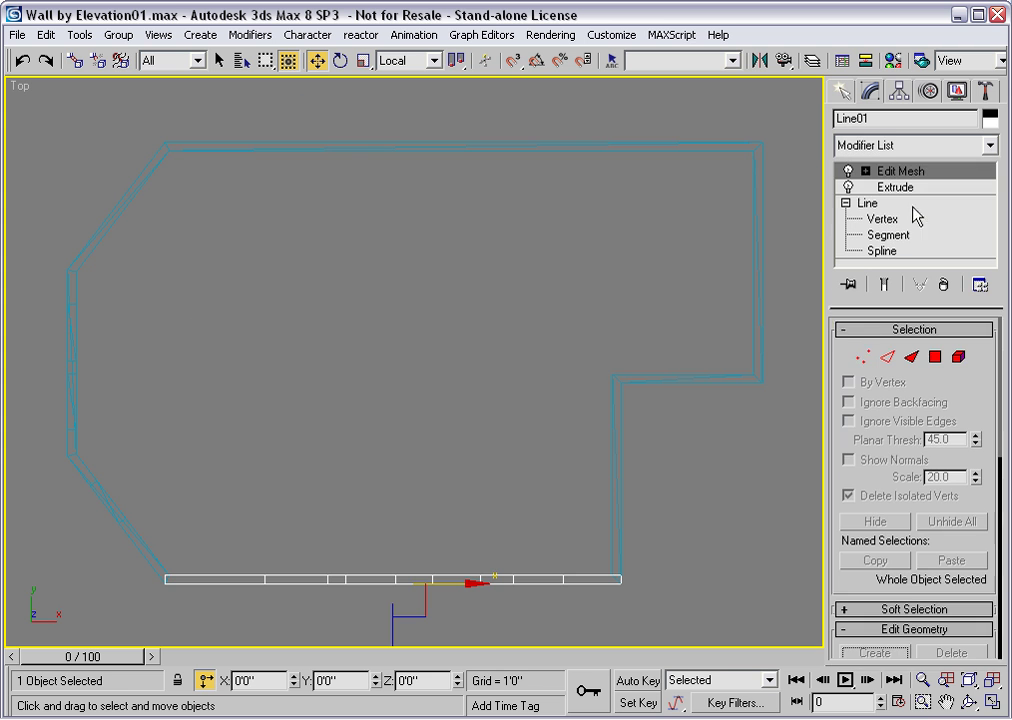
pyautogui.click(865, 358)
# Move the two inner vertices at the front wall's right end inward along X by the 5-inch wall thickness
pyautogui.moveTo(598, 556); pyautogui.dragTo(637, 582)
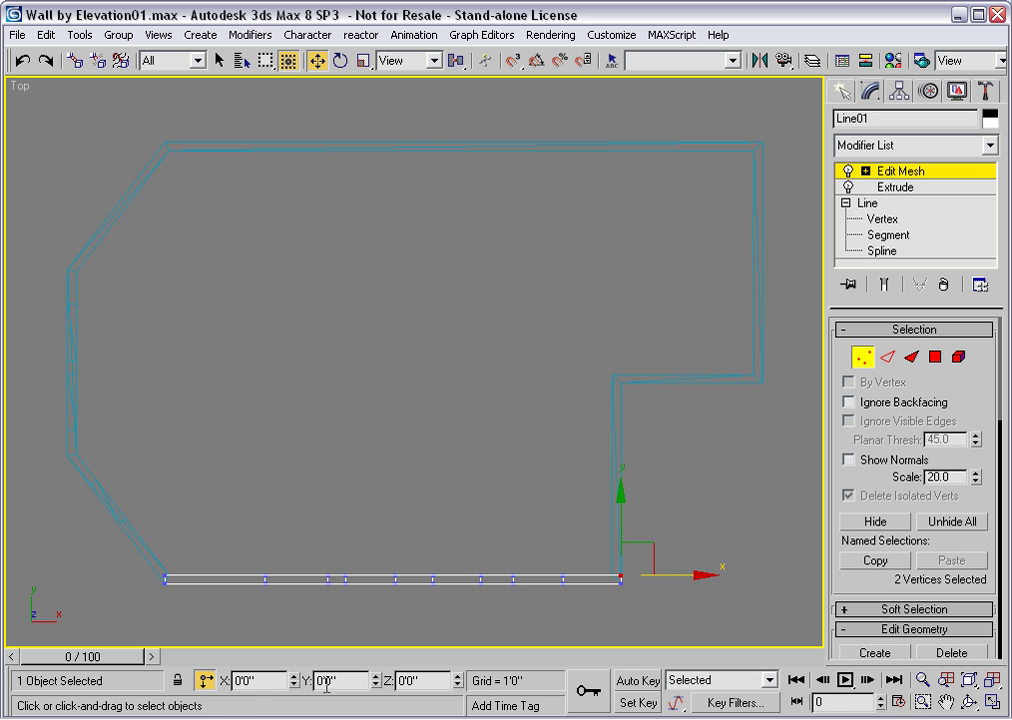
pyautogui.click(262, 681)
pyautogui.write('-15')
pyautogui.press('Return')
# Snap the inner vertices at the front wall's left end to the angled wall's inner corner, then leave vertex editing and return to the perspective view
pyautogui.moveTo(163, 569); pyautogui.dragTo(244, 598, button='middle')
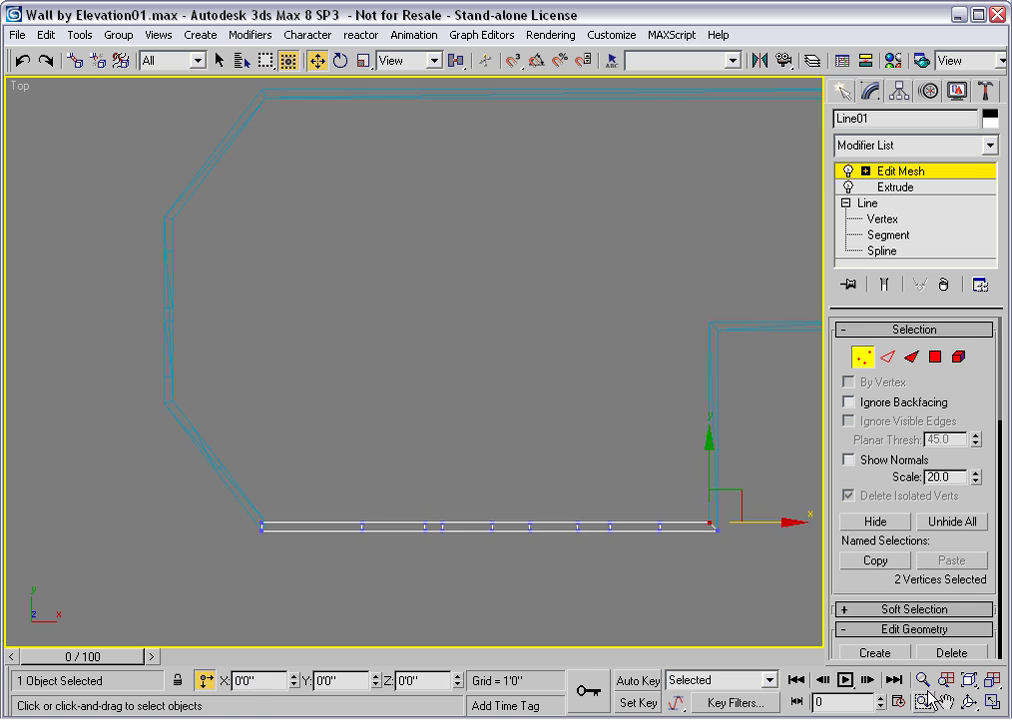
pyautogui.hotkey('ctrl', 'w')
pyautogui.moveTo(220, 489); pyautogui.dragTo(312, 553)
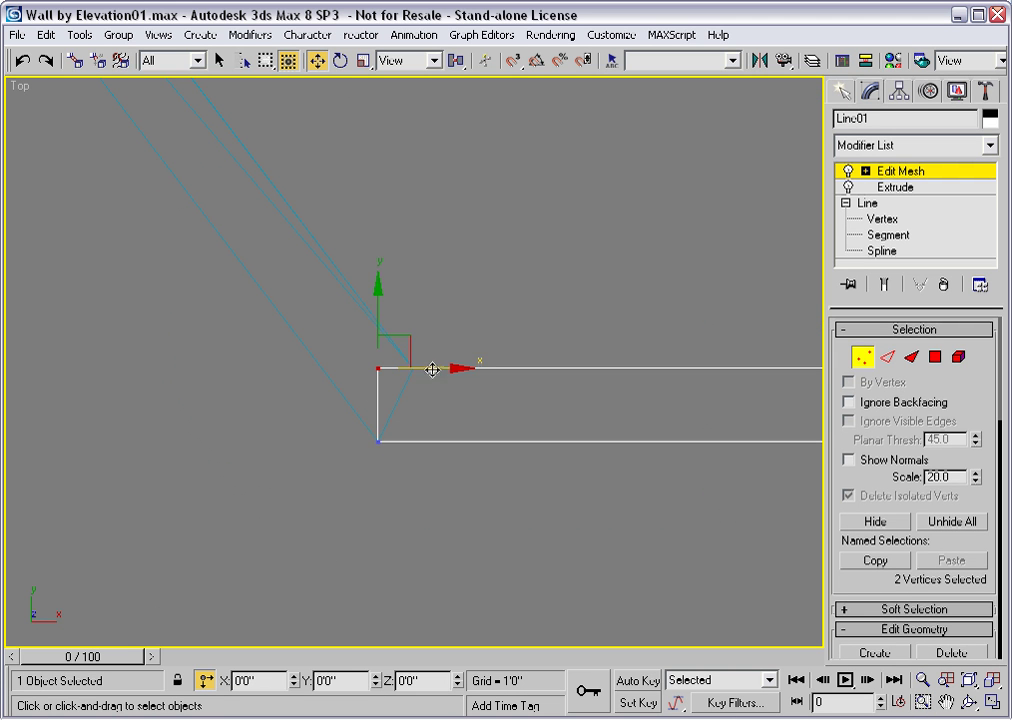
pyautogui.click(515, 61)
pyautogui.moveTo(515, 61); pyautogui.dragTo(515, 84)
pyautogui.moveTo(376, 367); pyautogui.dragTo(412, 368)
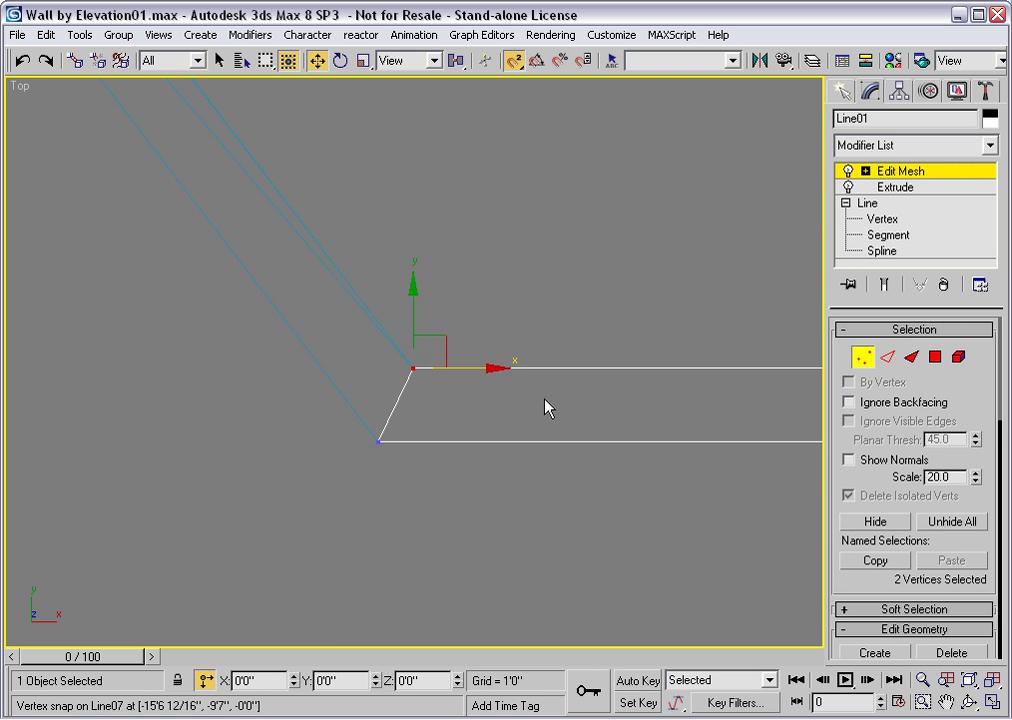
pyautogui.click(899, 173)
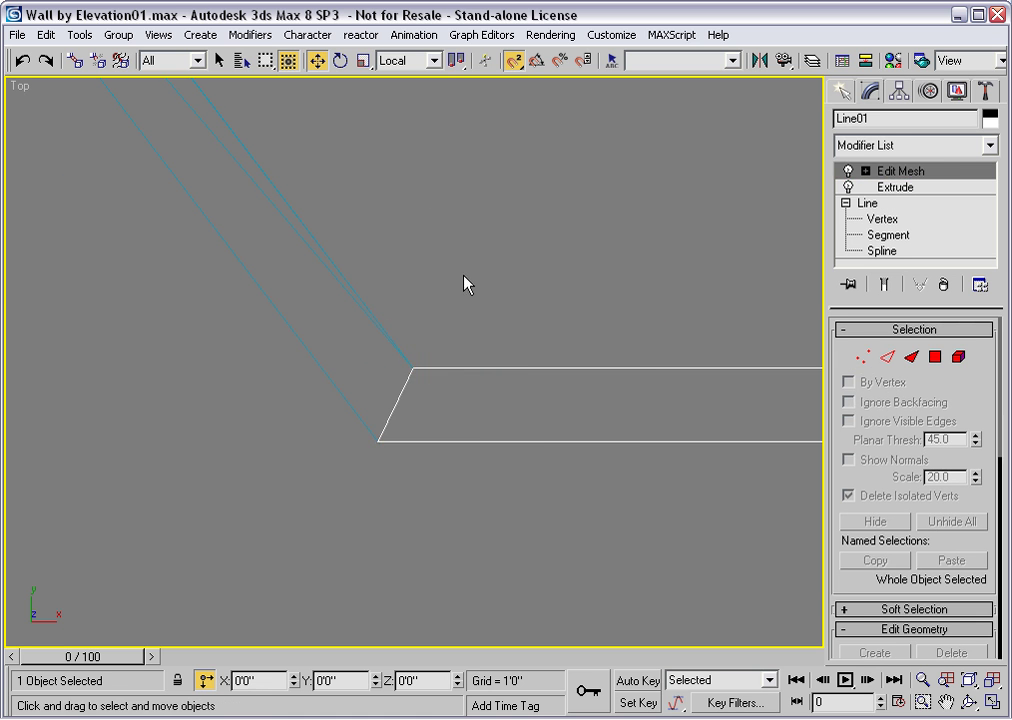
pyautogui.press('p')
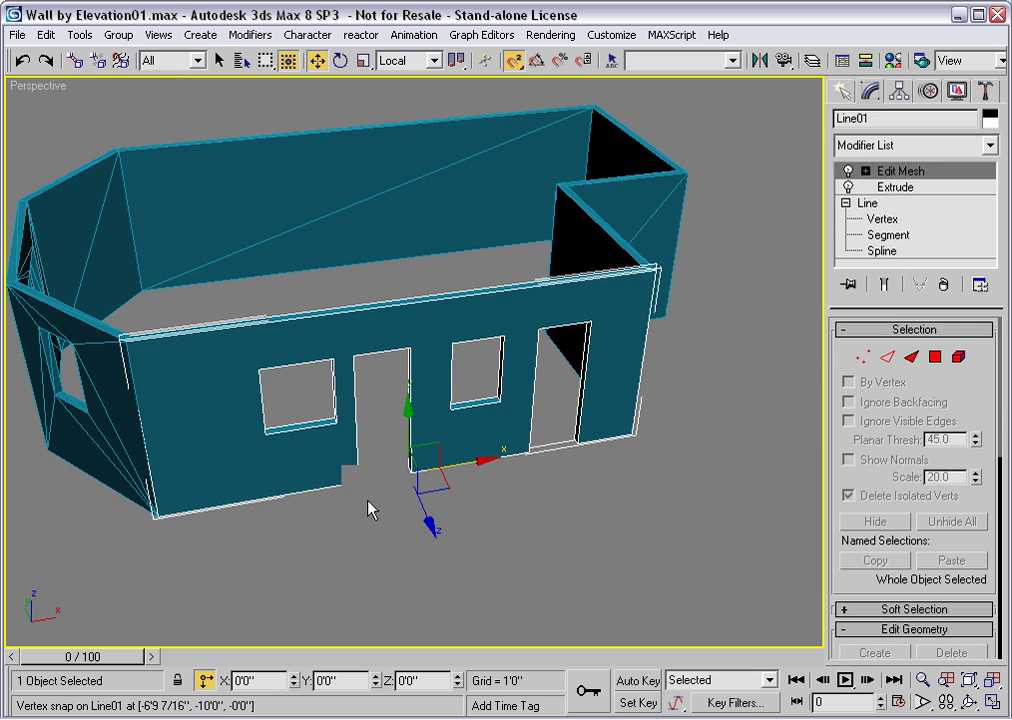